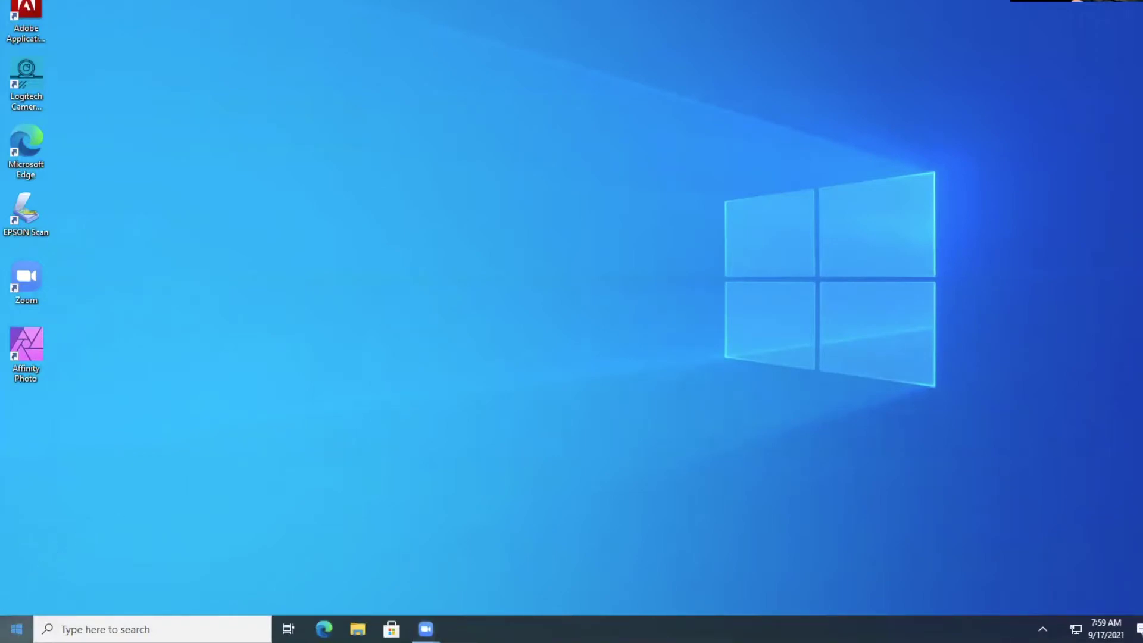
- Launch Portal Manager from the Start Menu's Ivanti Management folder
click(17, 629)
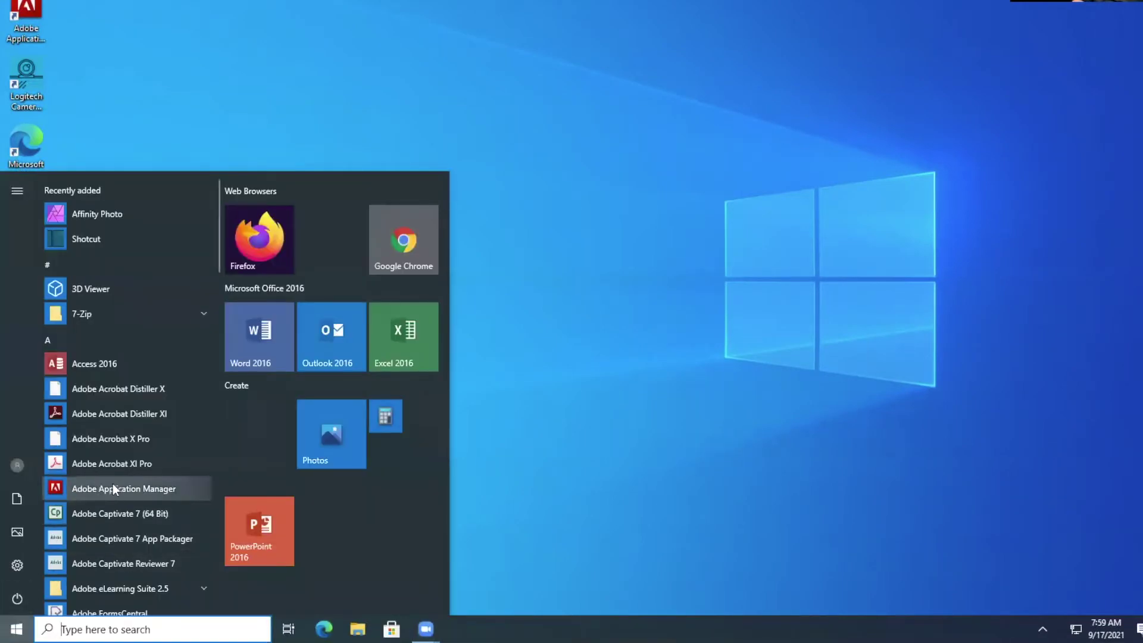
scroll(112, 483, down, 3)
scroll(112, 483, down, 5)
scroll(112, 484, down, 3)
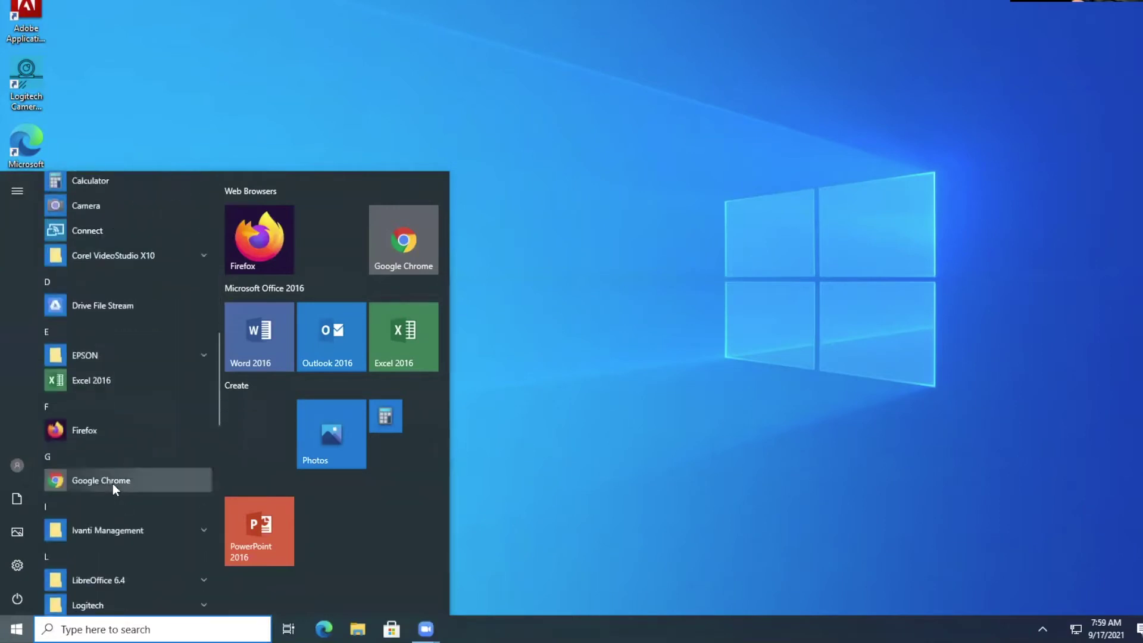
scroll(112, 483, down, 3)
scroll(113, 484, down, 1)
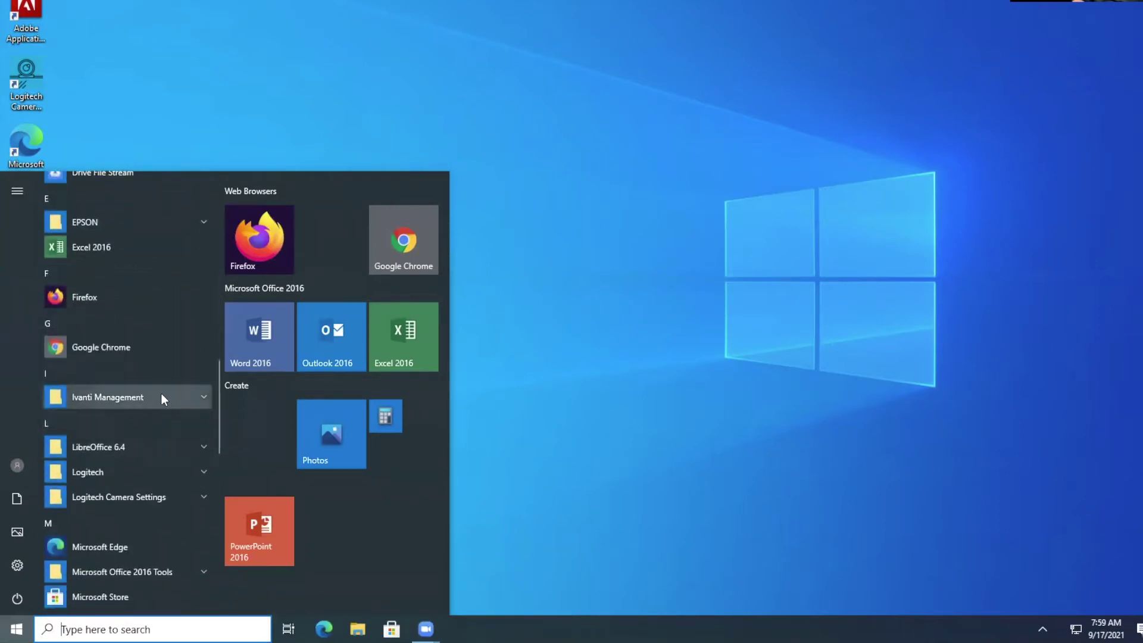
click(161, 394)
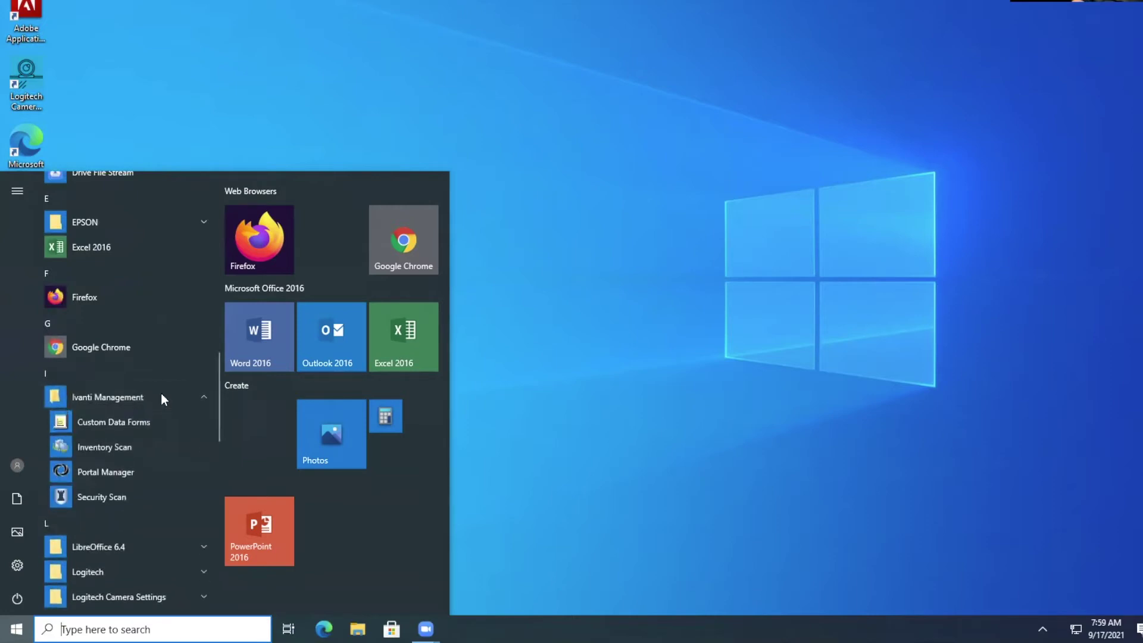
click(158, 471)
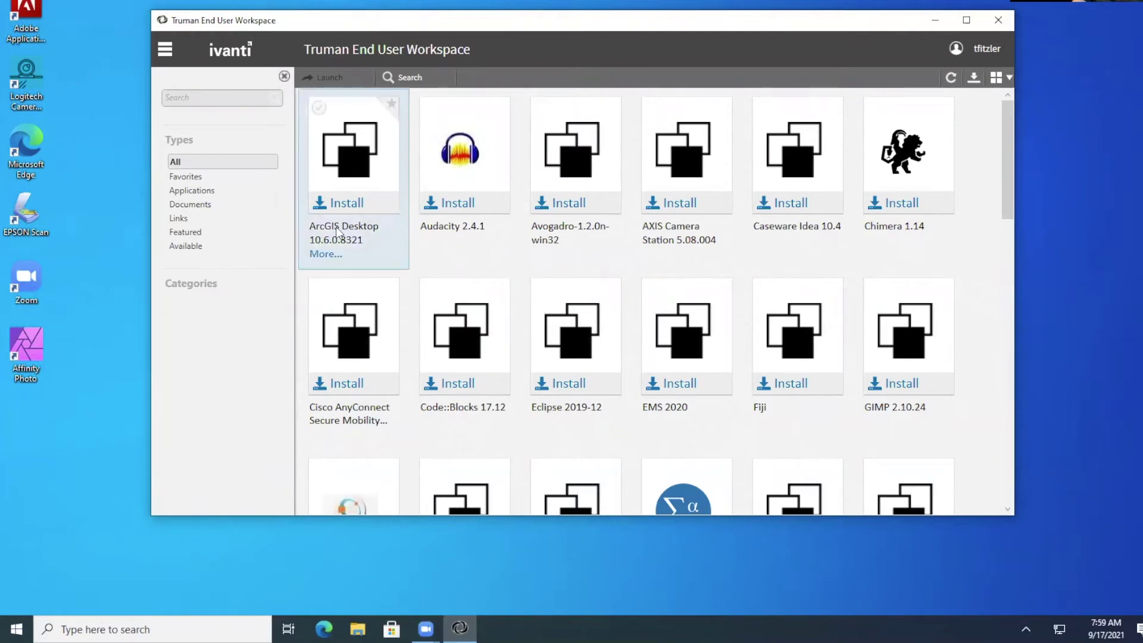
- Scroll to the Zotero 5.0.95 tile in the catalog's last row and start its installation
scroll(722, 185, down, 1)
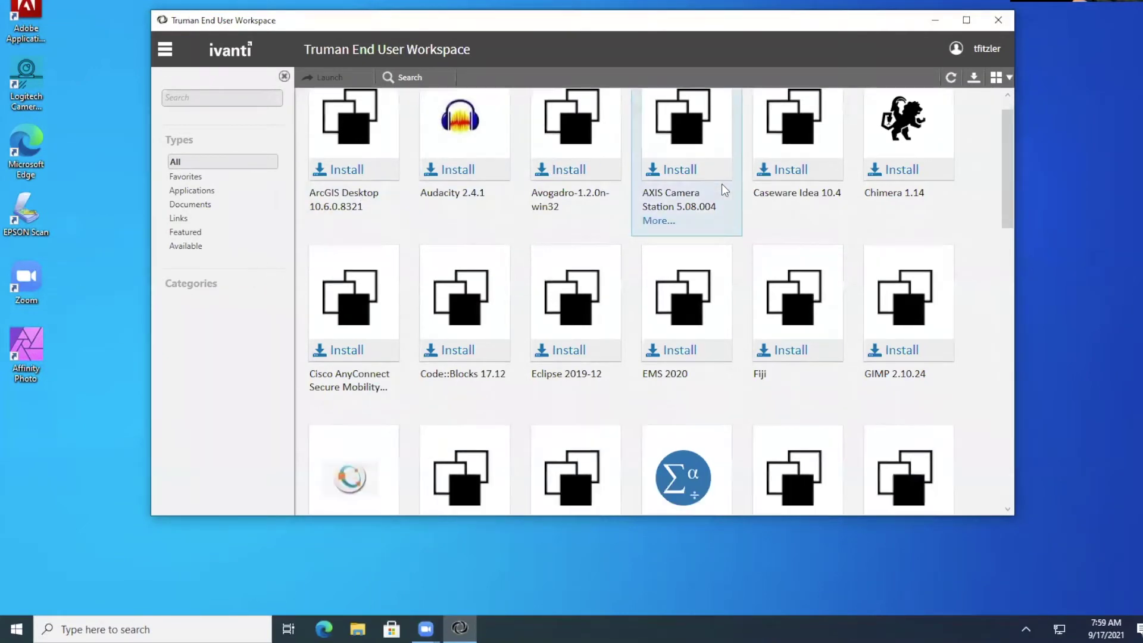
scroll(722, 184, down, 3)
scroll(725, 189, down, 1)
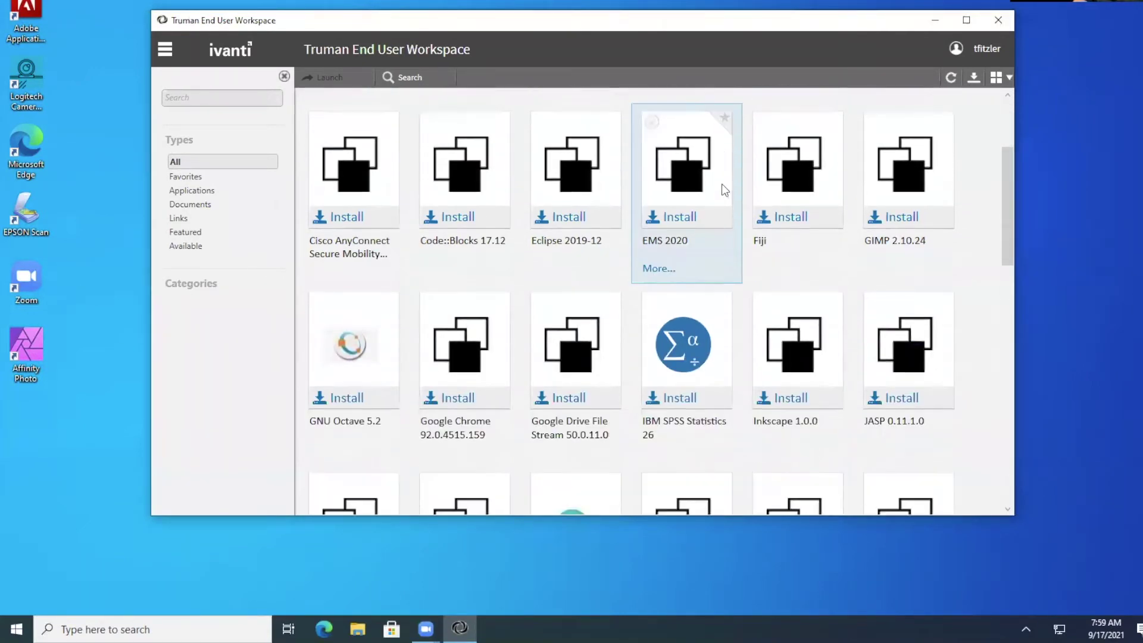
scroll(724, 189, down, 2)
scroll(724, 189, down, 1)
scroll(725, 189, down, 1)
scroll(724, 189, down, 2)
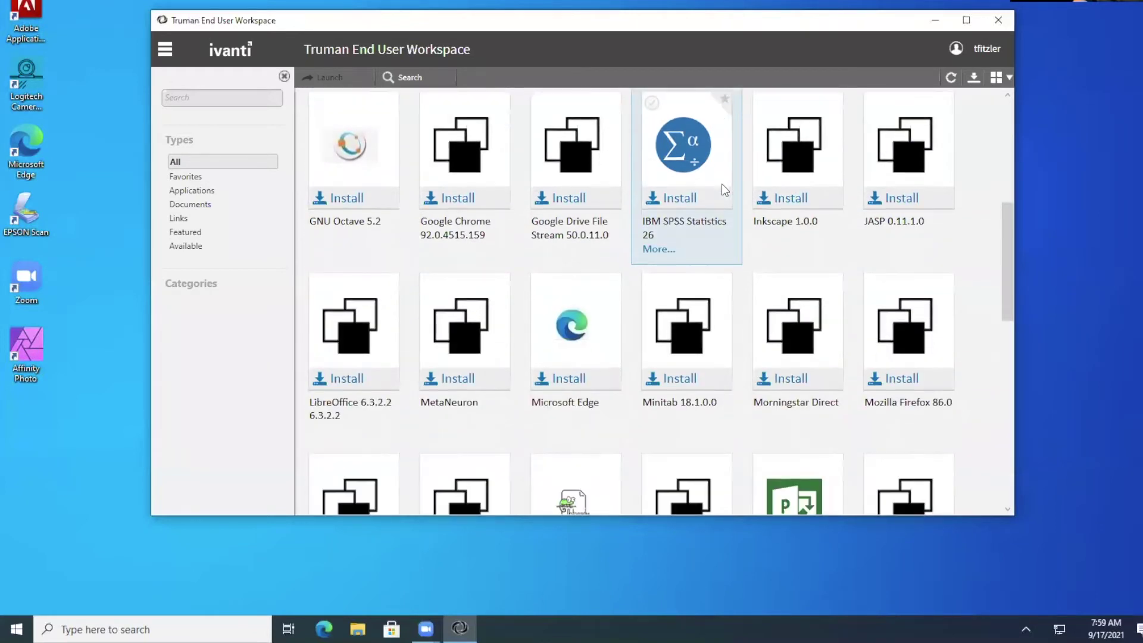
scroll(724, 189, down, 2)
scroll(724, 189, down, 2)
scroll(723, 189, down, 1)
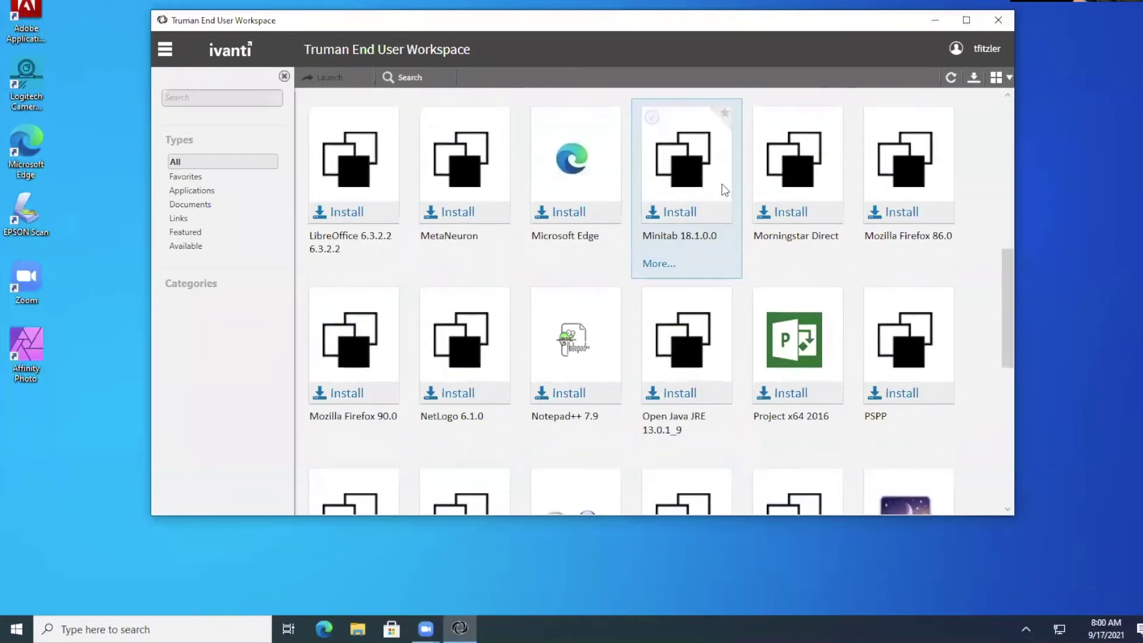
scroll(722, 189, down, 2)
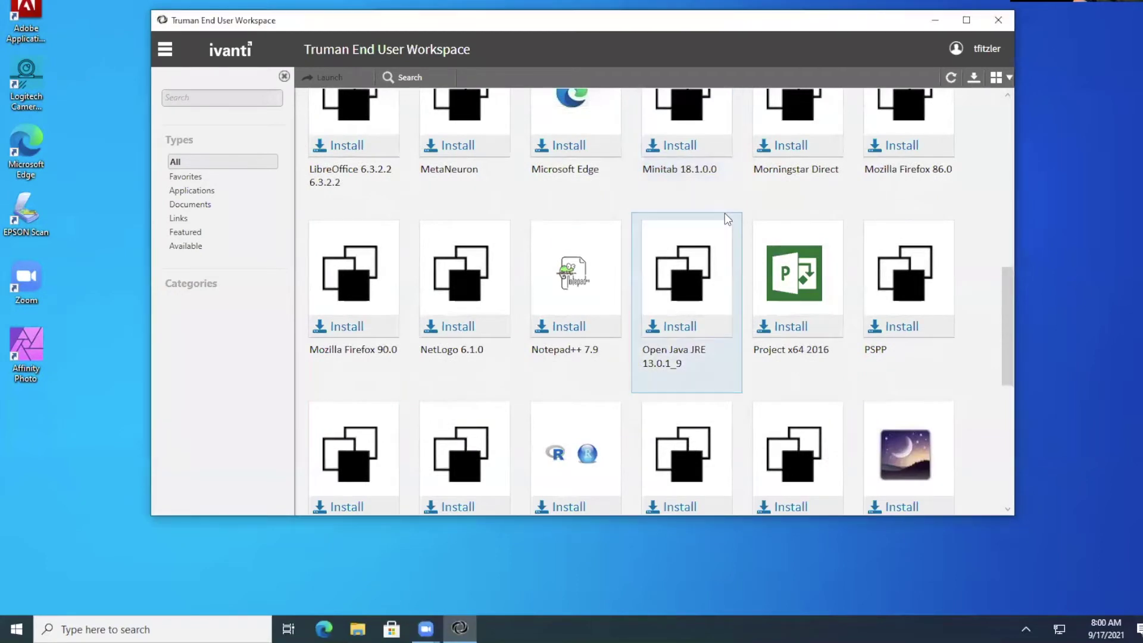
scroll(726, 208, down, 2)
scroll(726, 212, down, 1)
scroll(727, 217, down, 1)
scroll(724, 212, down, 1)
scroll(724, 213, down, 1)
scroll(724, 213, down, 3)
scroll(724, 212, down, 1)
scroll(723, 213, down, 2)
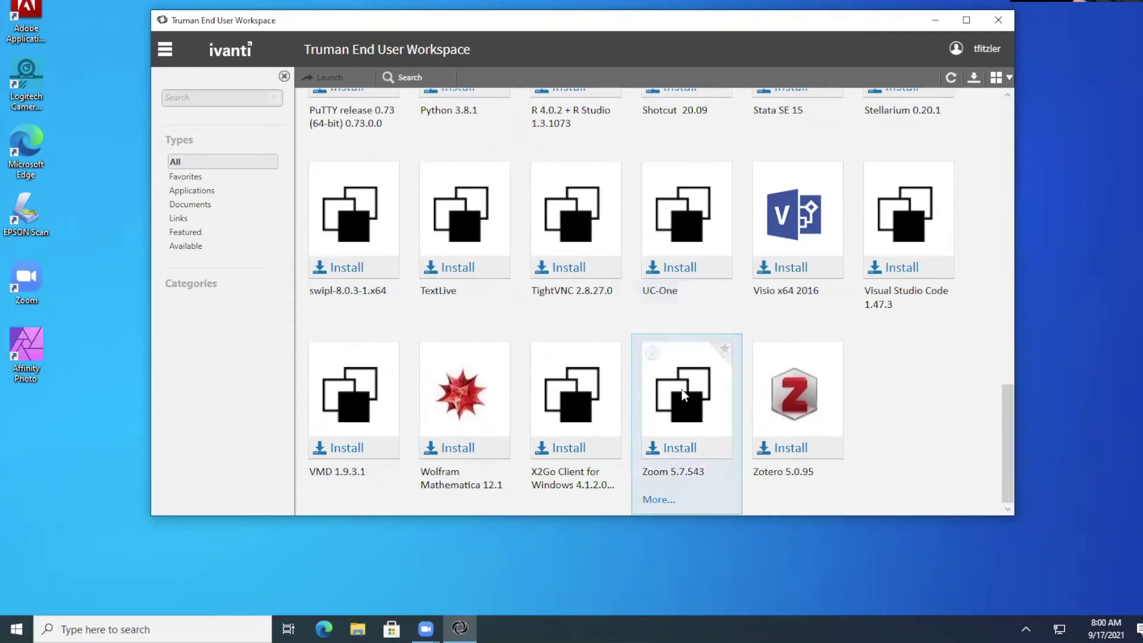
mouse_move(797, 420)
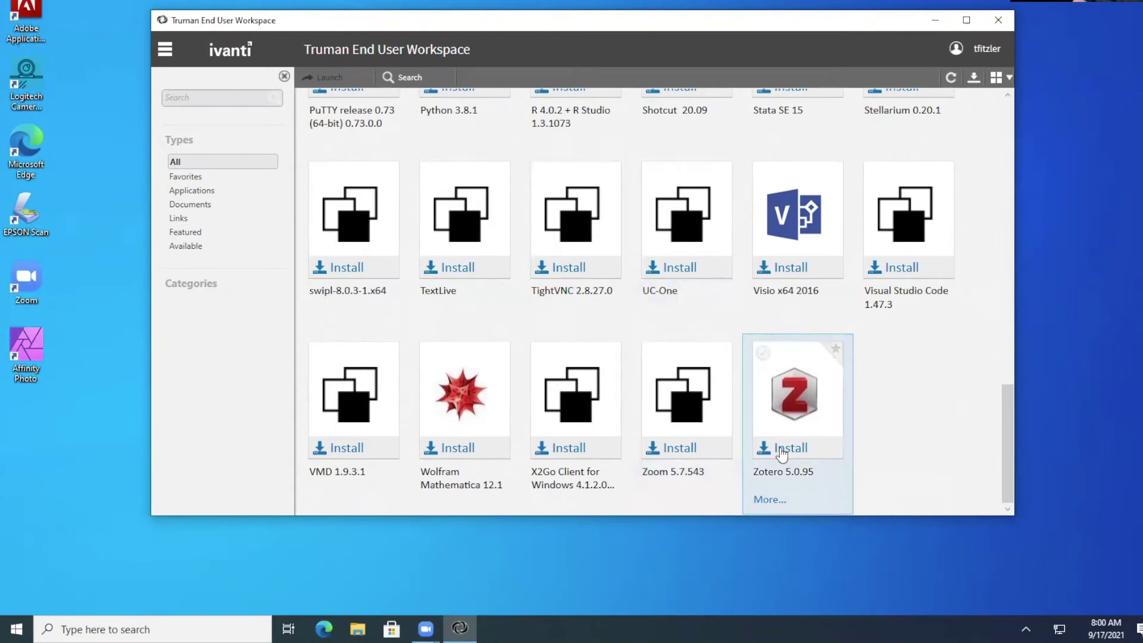
click(781, 453)
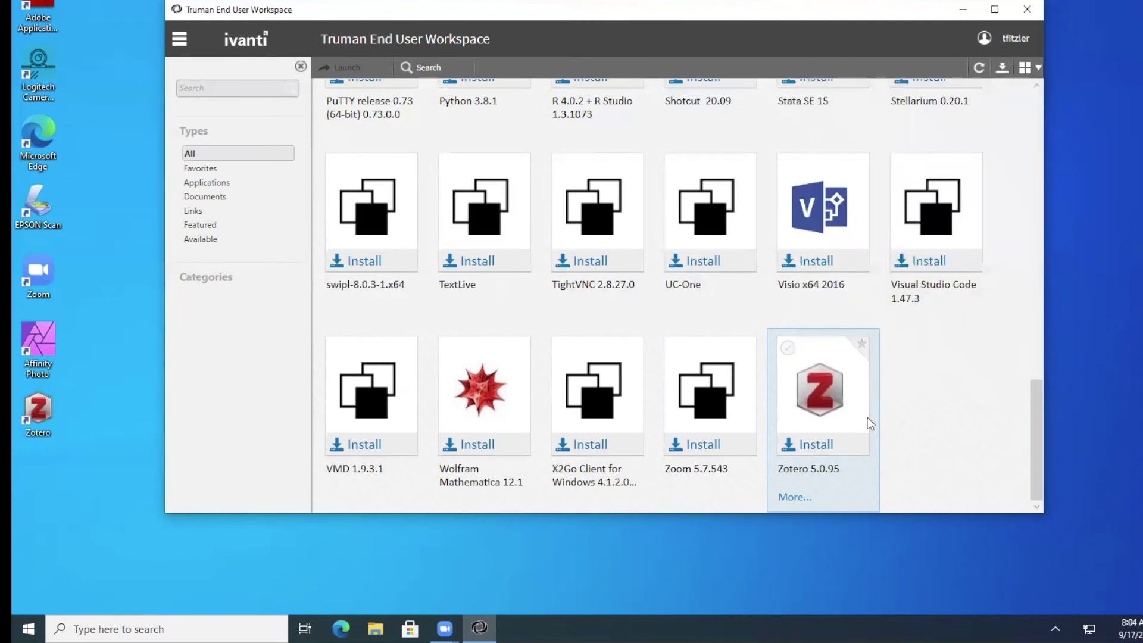
- Once Zotero finishes installing, close the Portal Manager catalog window to reveal the desktop shortcut
click(1027, 10)
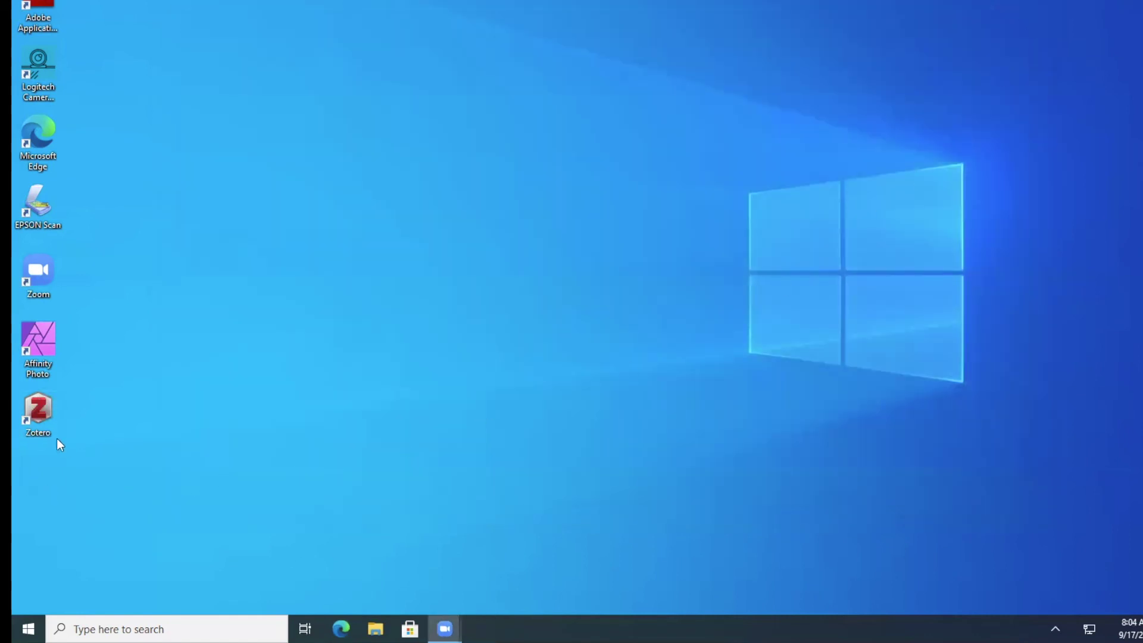